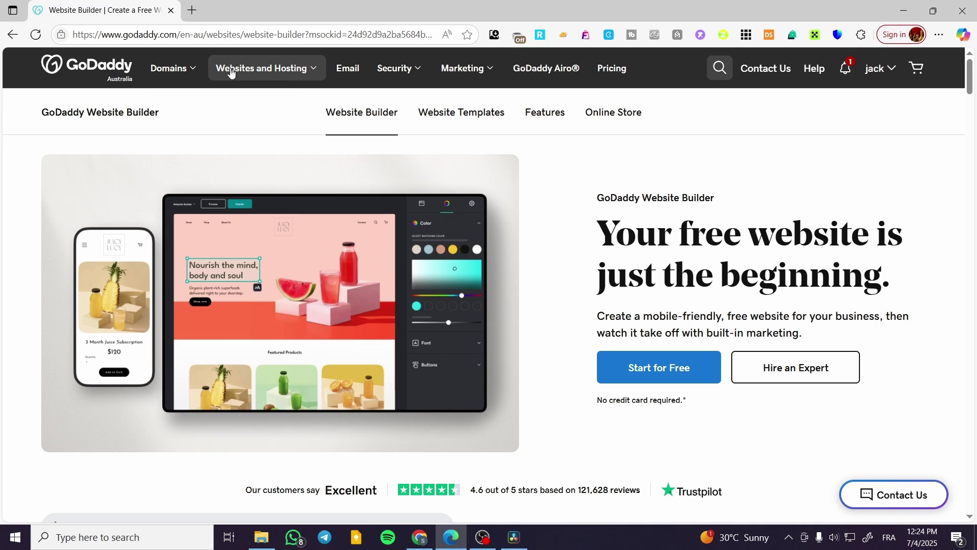
- Open the Website Builder product page and go to the account's My Products list
{"action": "left_click", "coordinate": [236, 75]}
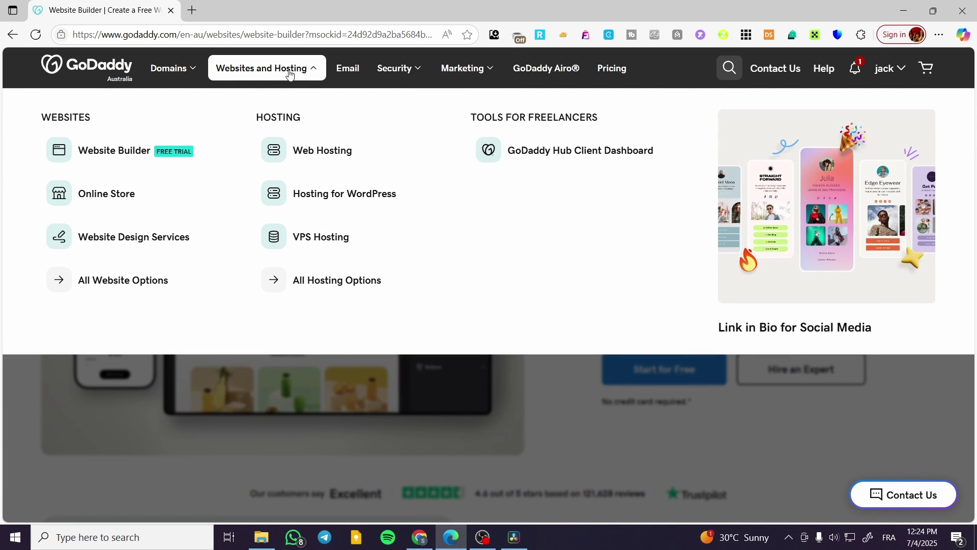
{"action": "left_click", "coordinate": [94, 156]}
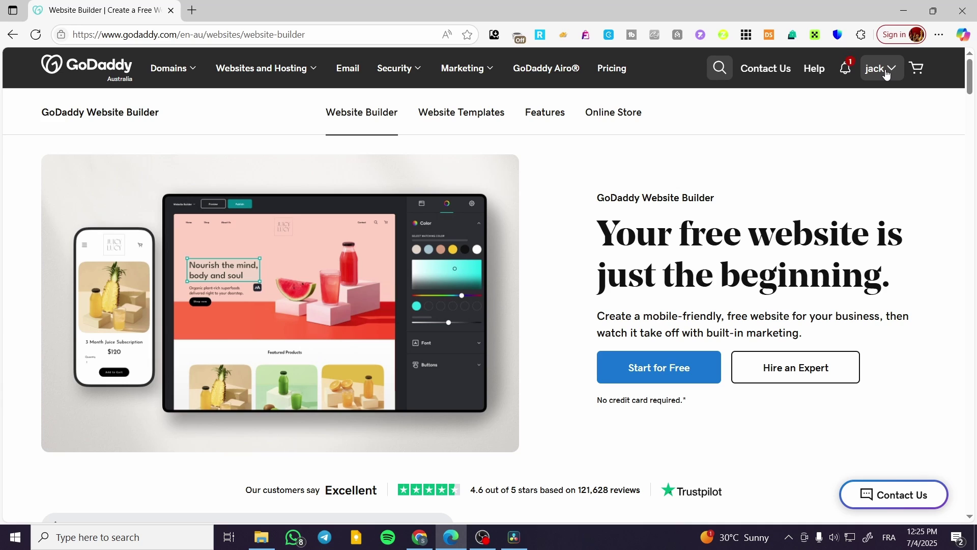
{"action": "left_click", "coordinate": [886, 74]}
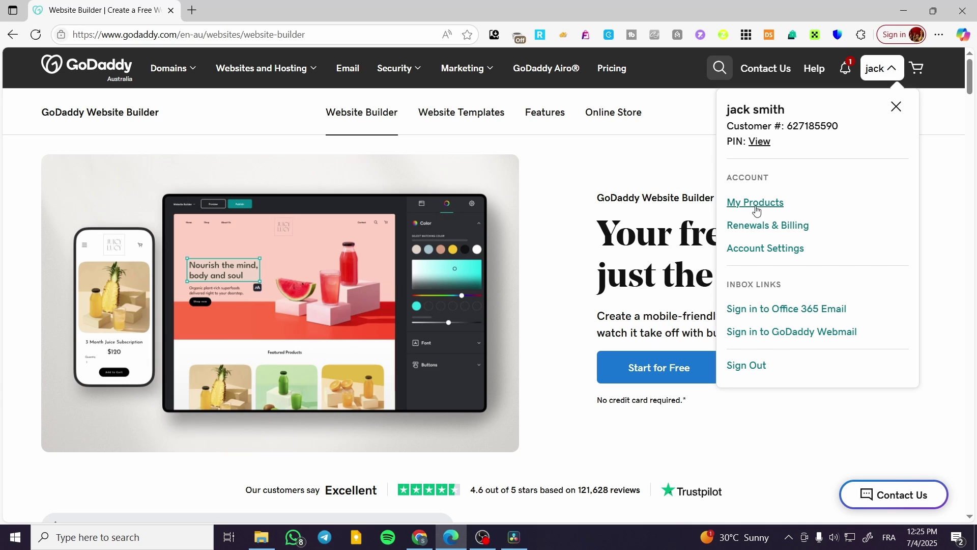
{"action": "left_click", "coordinate": [760, 203]}
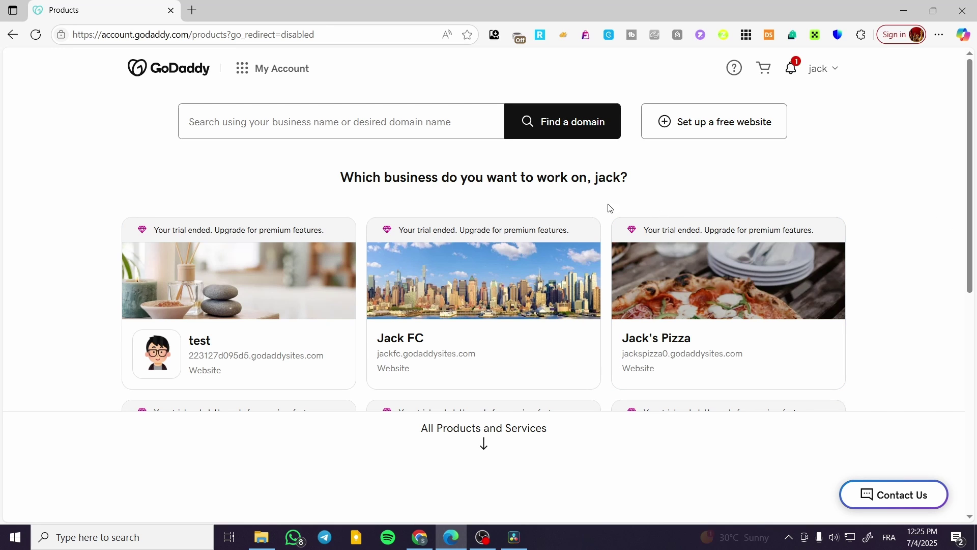
- Look through the account's websites, products and services and open the dashboard of the "test" website
{"action": "scroll", "coordinate": [537, 188], "scroll_direction": "down", "scroll_amount": 1}
{"action": "scroll", "coordinate": [537, 185], "scroll_direction": "down", "scroll_amount": 5}
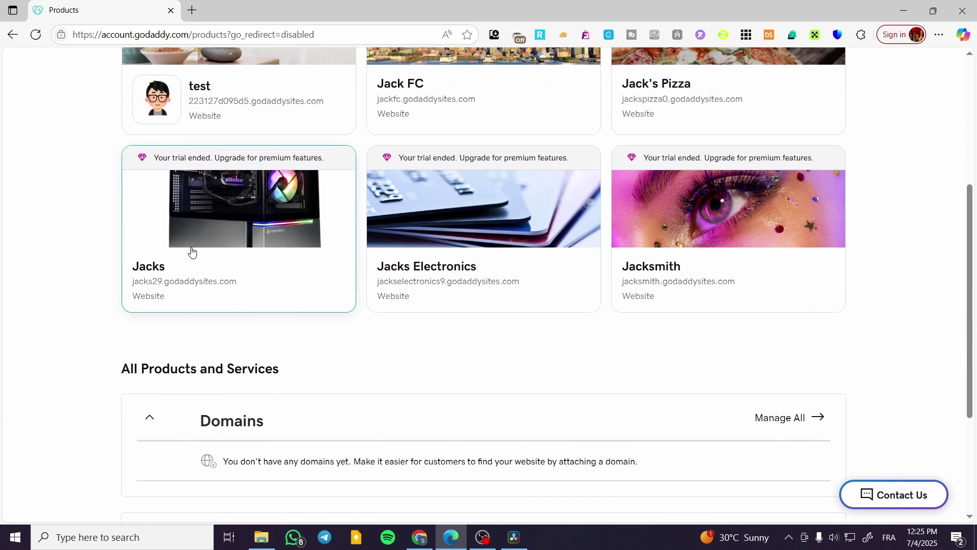
{"action": "scroll", "coordinate": [293, 381], "scroll_direction": "up", "scroll_amount": 6}
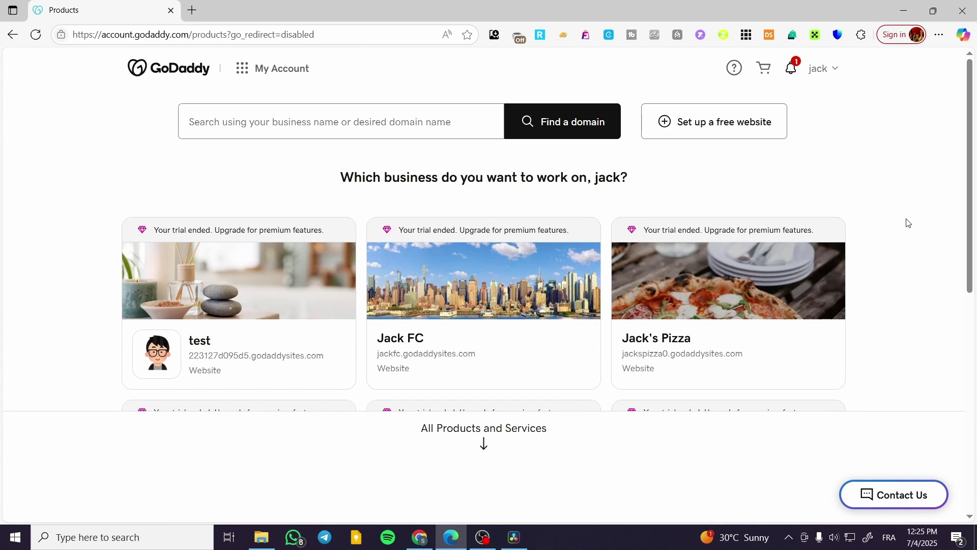
{"action": "scroll", "coordinate": [735, 278], "scroll_direction": "down", "scroll_amount": 5}
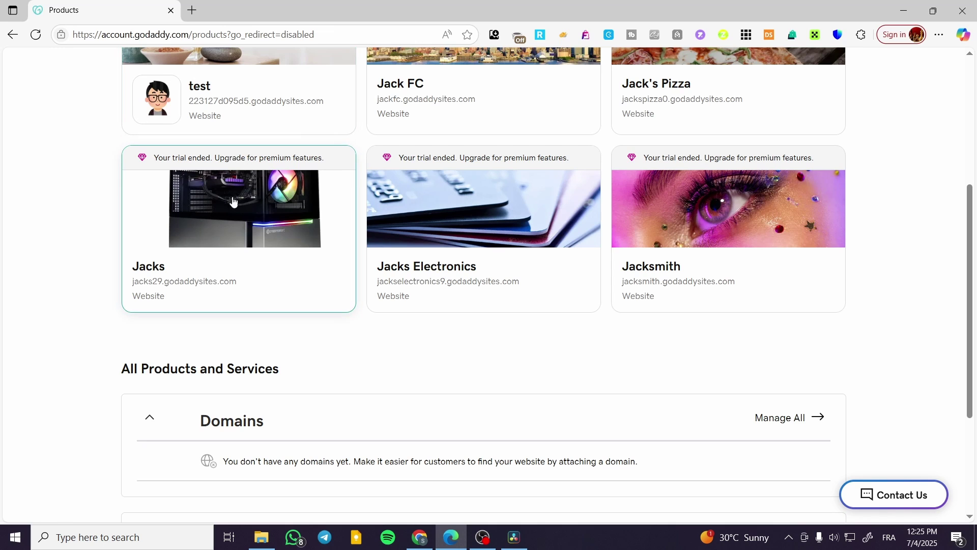
{"action": "scroll", "coordinate": [304, 300], "scroll_direction": "down", "scroll_amount": 4}
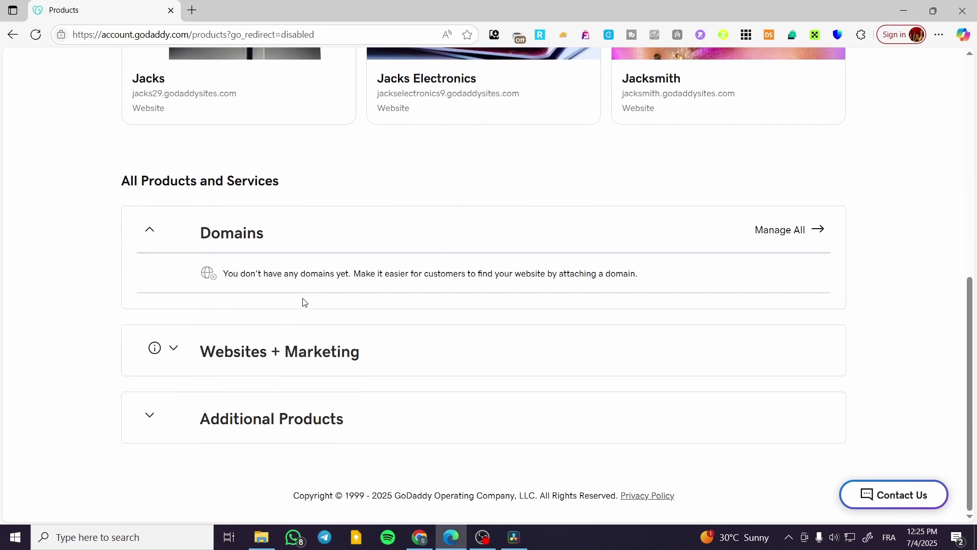
{"action": "scroll", "coordinate": [611, 446], "scroll_direction": "up", "scroll_amount": 9}
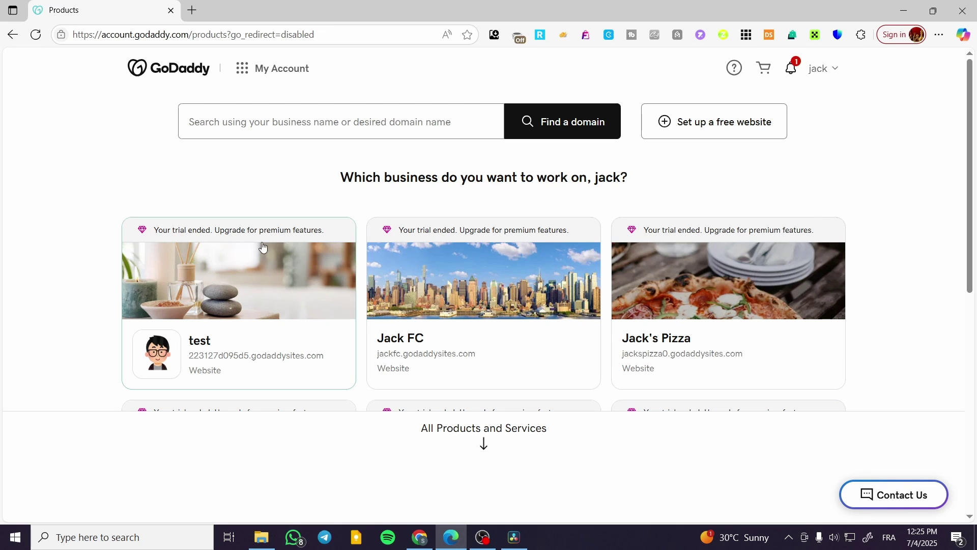
{"action": "scroll", "coordinate": [483, 314], "scroll_direction": "down", "scroll_amount": 3}
{"action": "scroll", "coordinate": [269, 257], "scroll_direction": "up", "scroll_amount": 3}
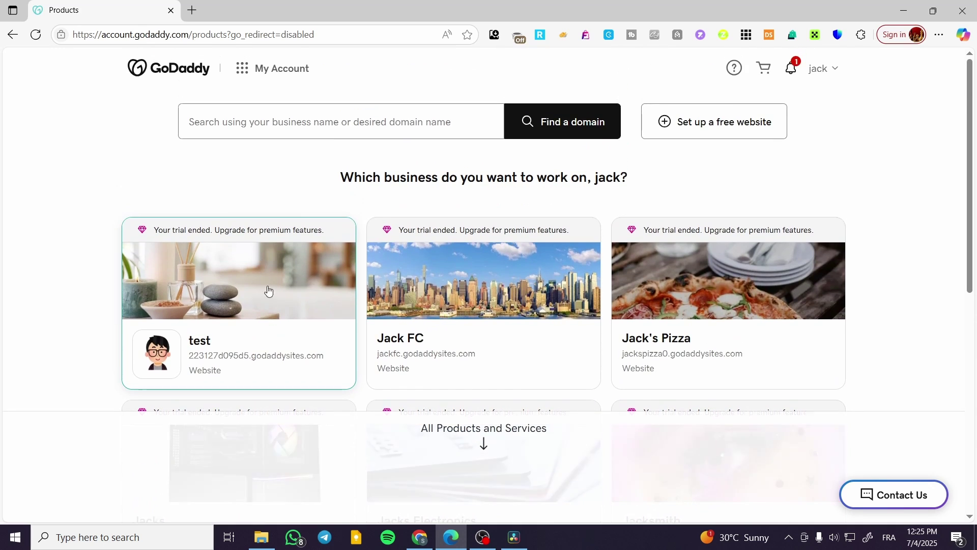
{"action": "left_click", "coordinate": [275, 295]}
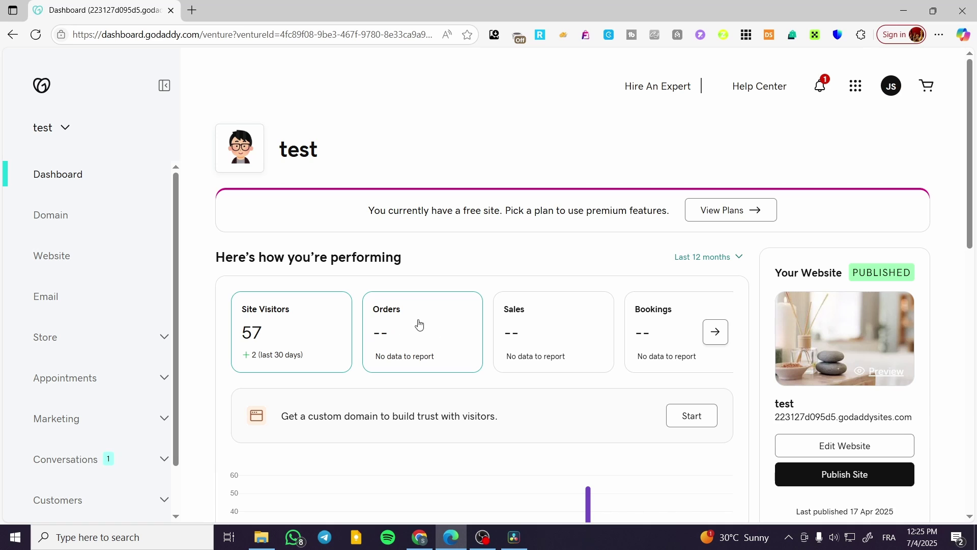
- Review the test site's performance metrics and its monthly visitor chart on the dashboard
{"action": "left_click", "coordinate": [713, 332]}
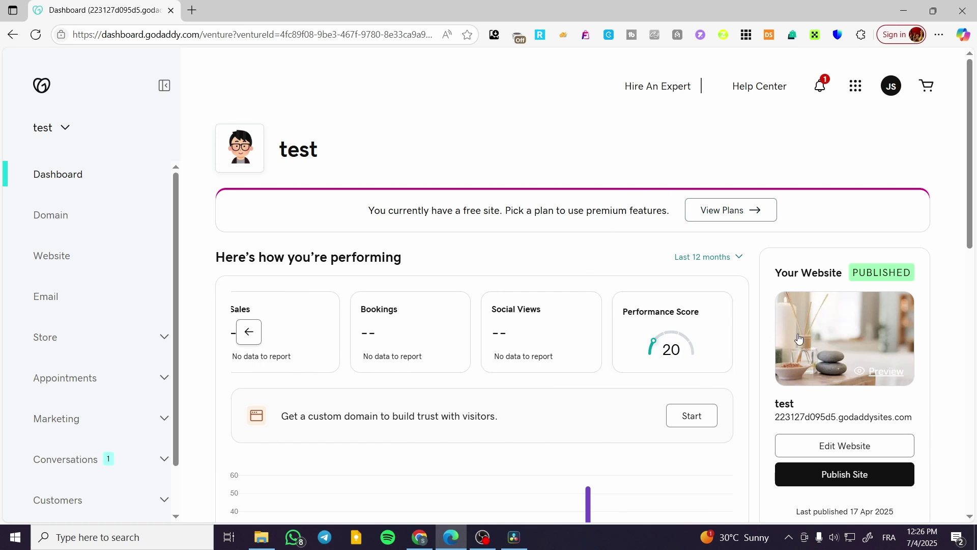
{"action": "scroll", "coordinate": [763, 206], "scroll_direction": "down", "scroll_amount": 1}
{"action": "scroll", "coordinate": [675, 340], "scroll_direction": "down", "scroll_amount": 3}
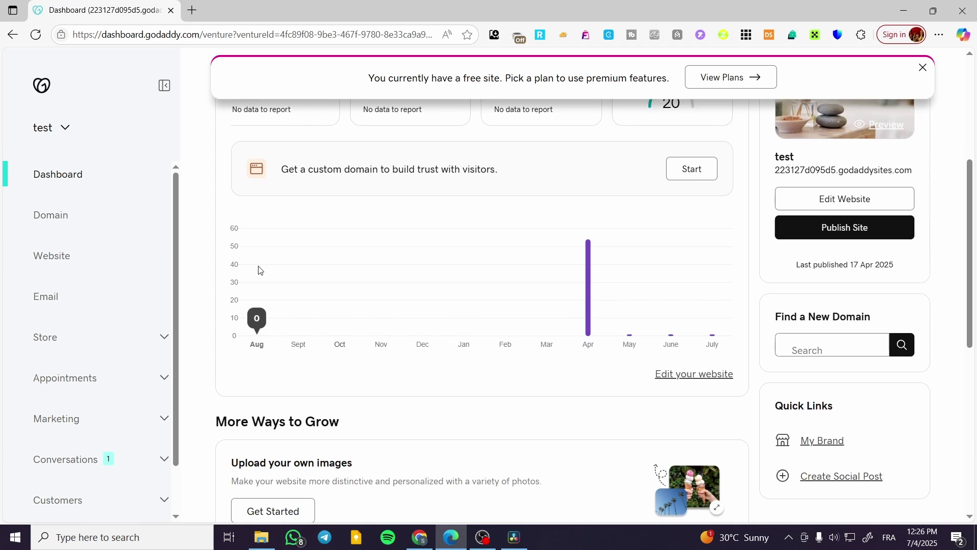
{"action": "scroll", "coordinate": [576, 255], "scroll_direction": "up", "scroll_amount": 3}
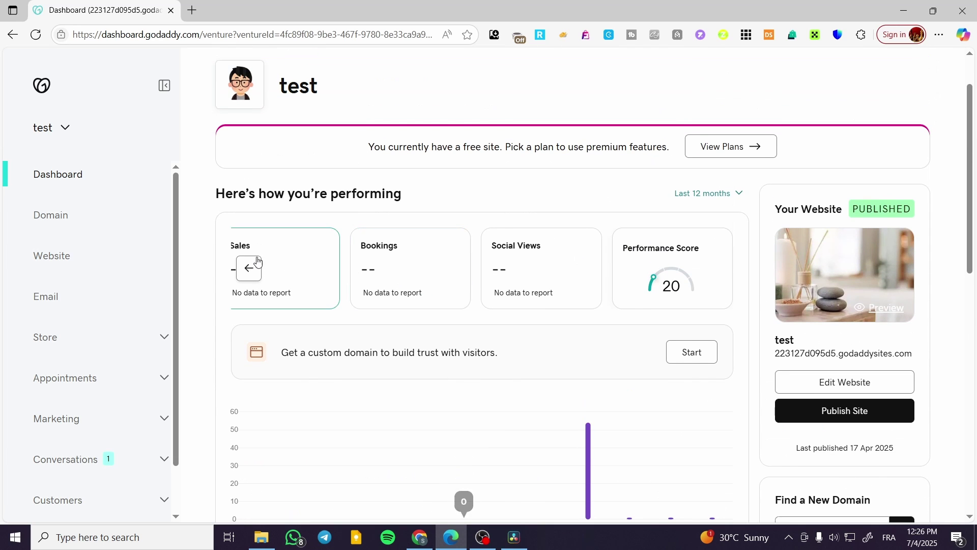
- Read the More Ways to Grow suggestions, including the Google Business Profile and uploading your own images
{"action": "scroll", "coordinate": [389, 392], "scroll_direction": "down", "scroll_amount": 1}
{"action": "scroll", "coordinate": [387, 357], "scroll_direction": "down", "scroll_amount": 7}
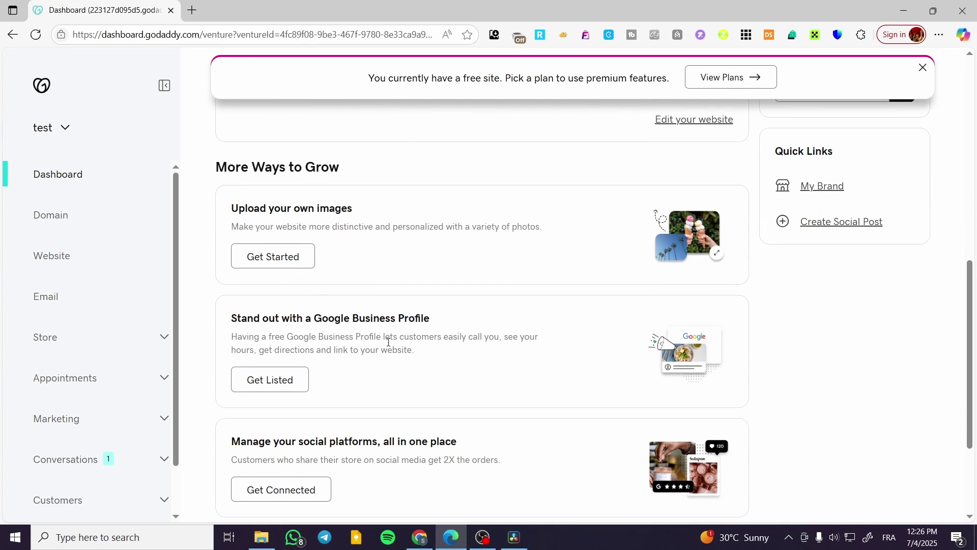
{"action": "scroll", "coordinate": [600, 306], "scroll_direction": "down", "scroll_amount": 3}
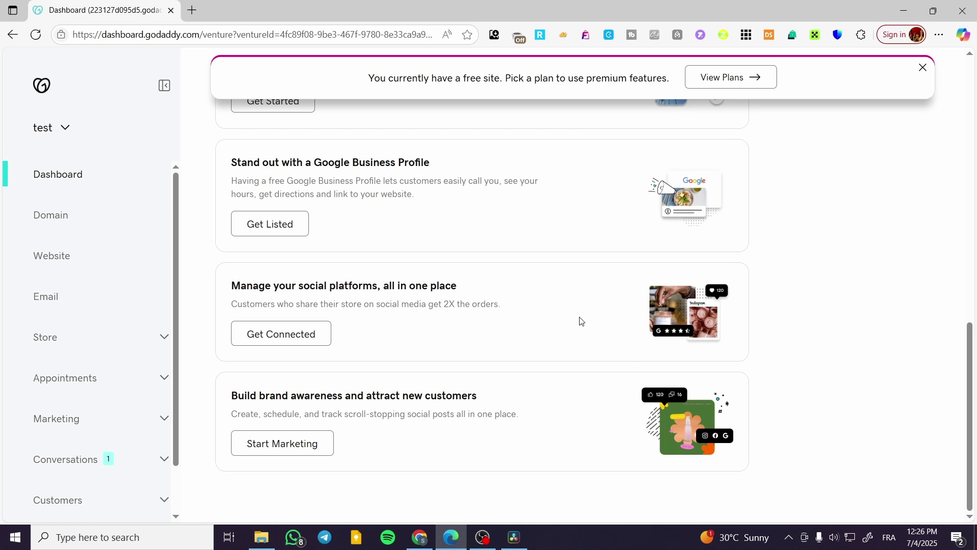
{"action": "scroll", "coordinate": [385, 291], "scroll_direction": "up", "scroll_amount": 2}
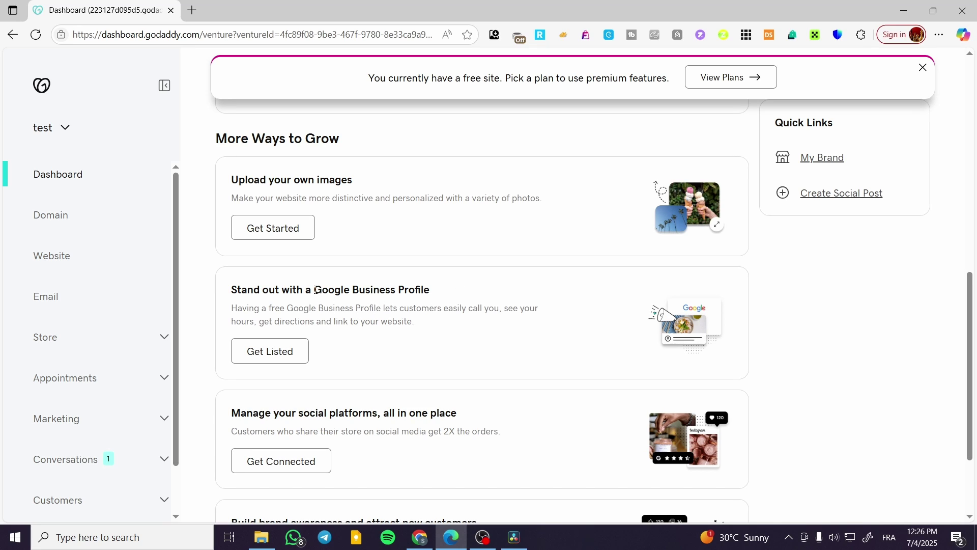
{"action": "left_click_drag", "start_coordinate": [315, 290], "coordinate": [434, 294]}
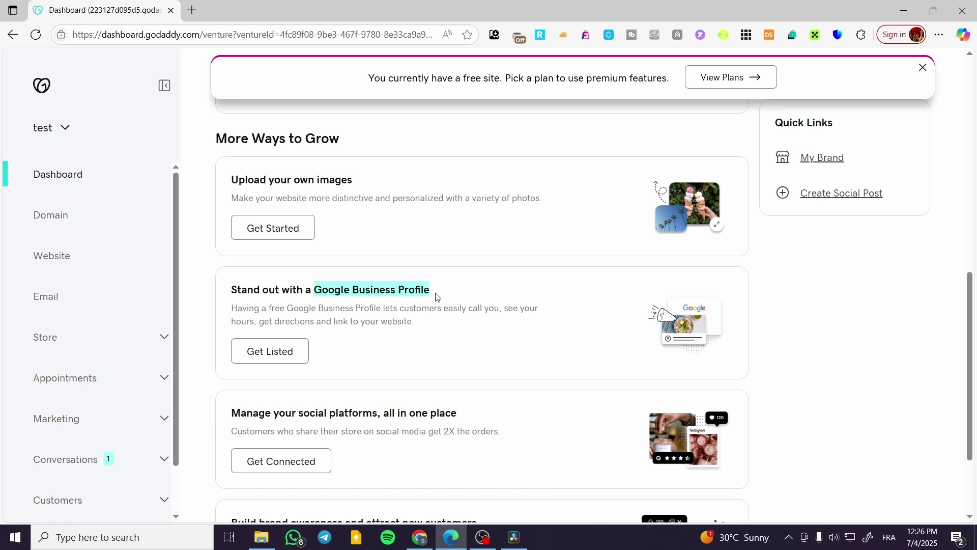
{"action": "left_click", "coordinate": [430, 303]}
{"action": "scroll", "coordinate": [527, 325], "scroll_direction": "up", "scroll_amount": 3}
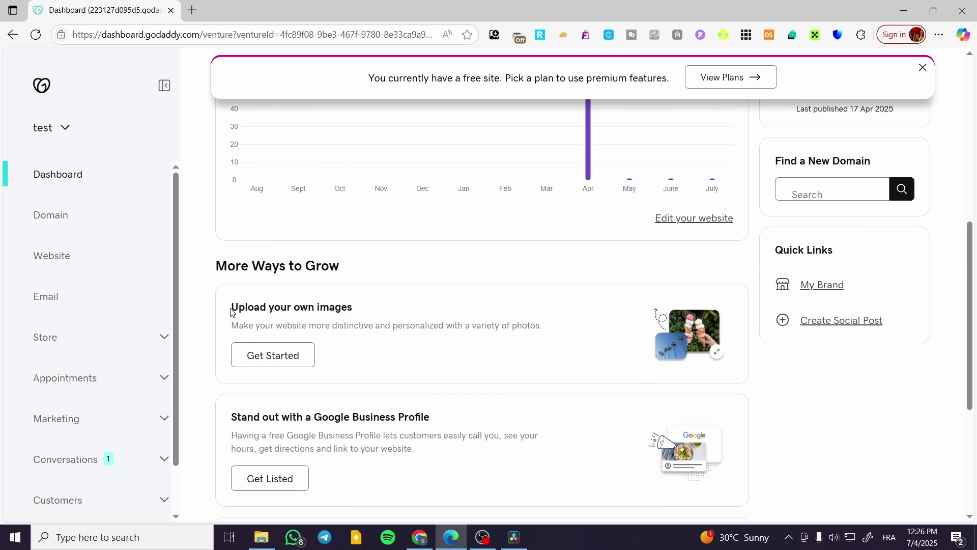
{"action": "left_click_drag", "start_coordinate": [231, 312], "coordinate": [391, 308]}
{"action": "left_click", "coordinate": [410, 345]}
{"action": "scroll", "coordinate": [524, 384], "scroll_direction": "up", "scroll_amount": 8}
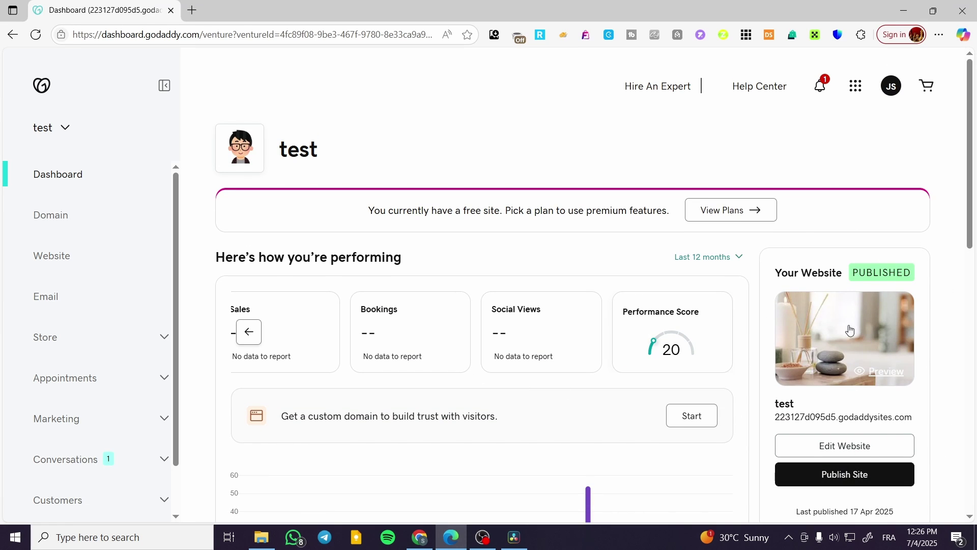
- Open the test site's website editor in a new browser tab, keeping the dashboard open
{"action": "scroll", "coordinate": [840, 445], "scroll_direction": "down", "scroll_amount": 1}
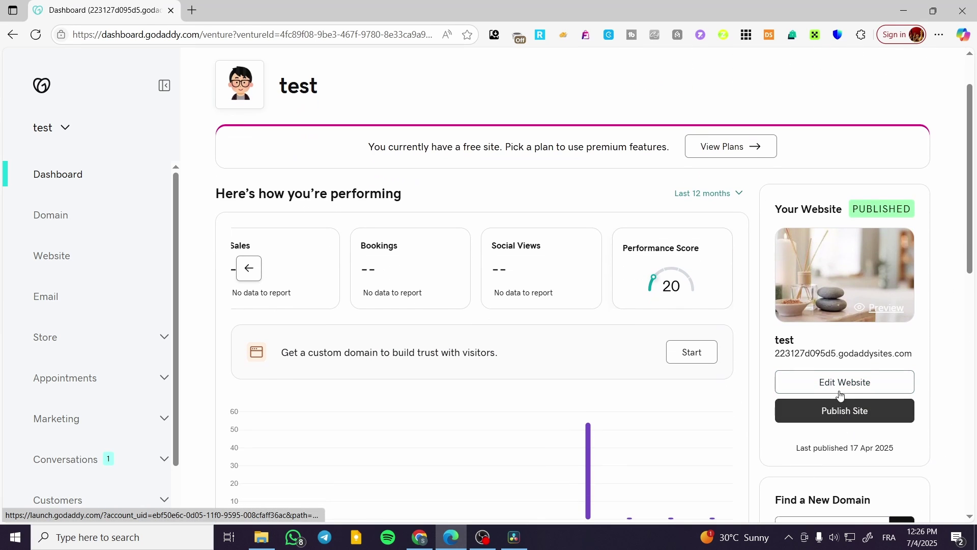
{"action": "right_click", "coordinate": [899, 388]}
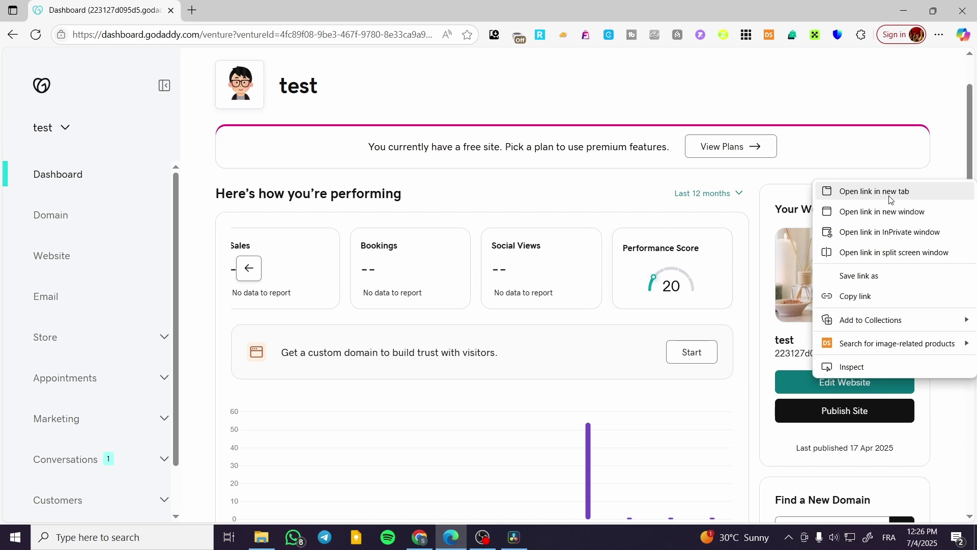
{"action": "left_click", "coordinate": [858, 193]}
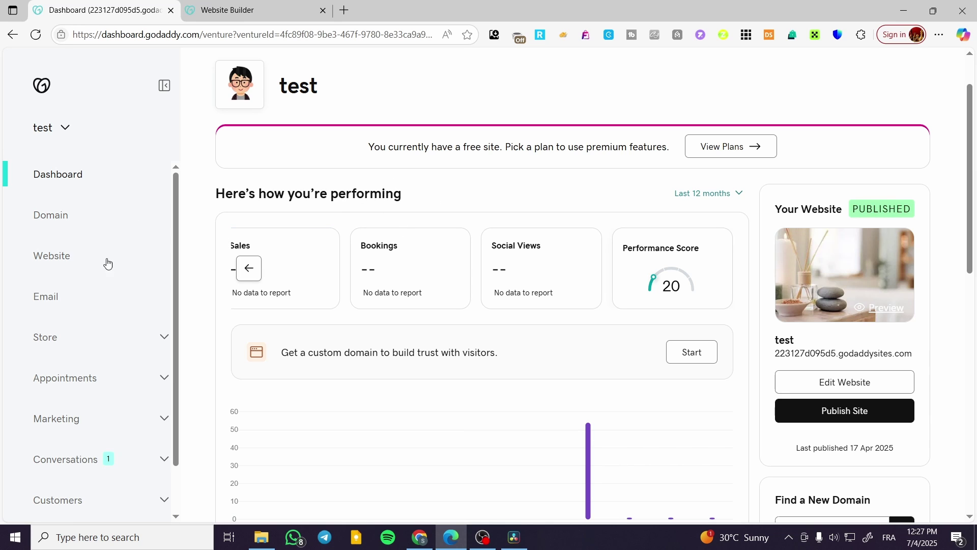
- Open the Website section of the dashboard and look through its Next Steps checklist
{"action": "left_click", "coordinate": [60, 261]}
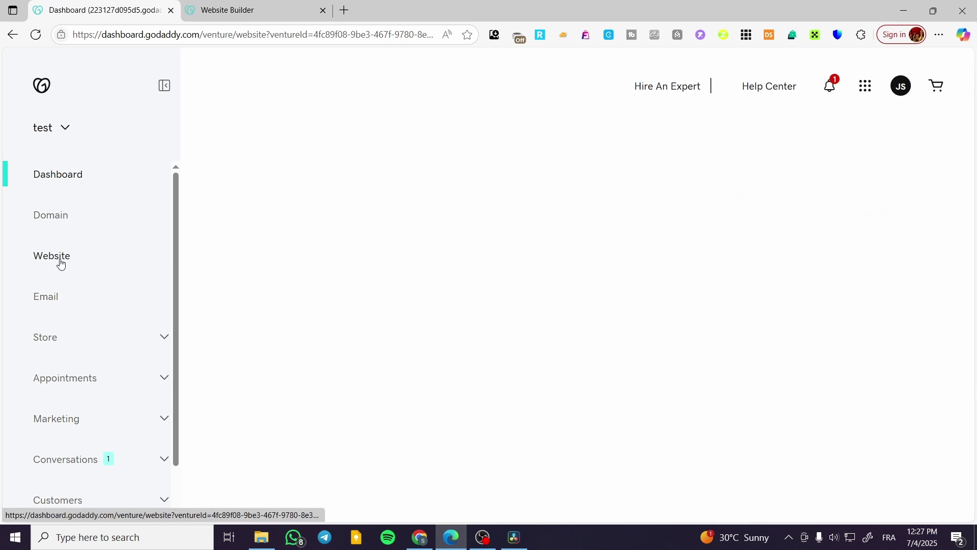
{"action": "scroll", "coordinate": [619, 305], "scroll_direction": "down", "scroll_amount": 1}
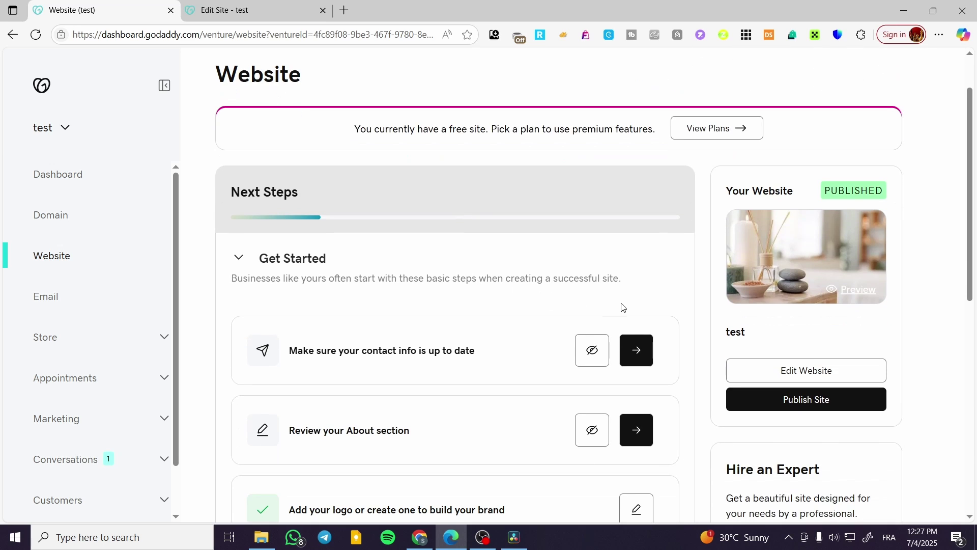
{"action": "scroll", "coordinate": [614, 308], "scroll_direction": "down", "scroll_amount": 7}
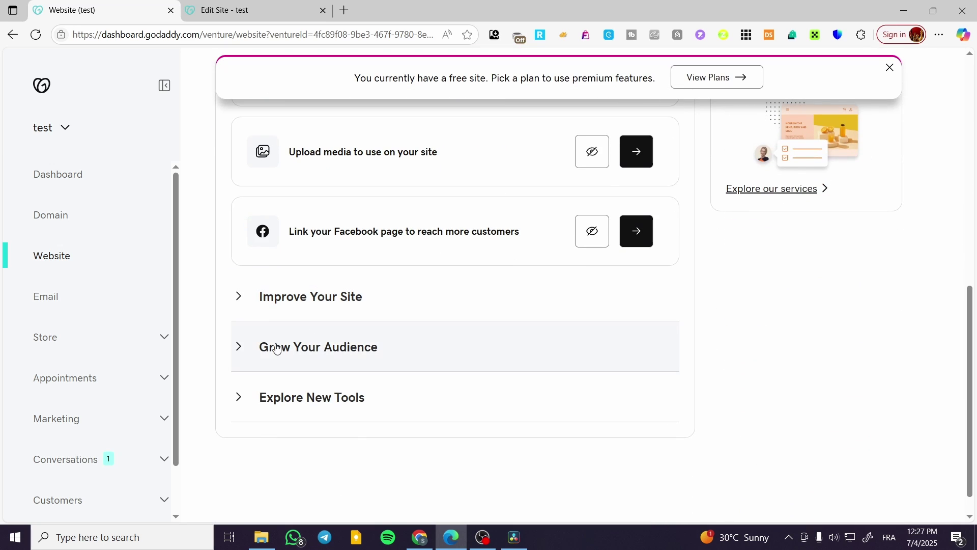
- Open the Email page and look through the options listed under Store and Appointments
{"action": "left_click", "coordinate": [47, 302]}
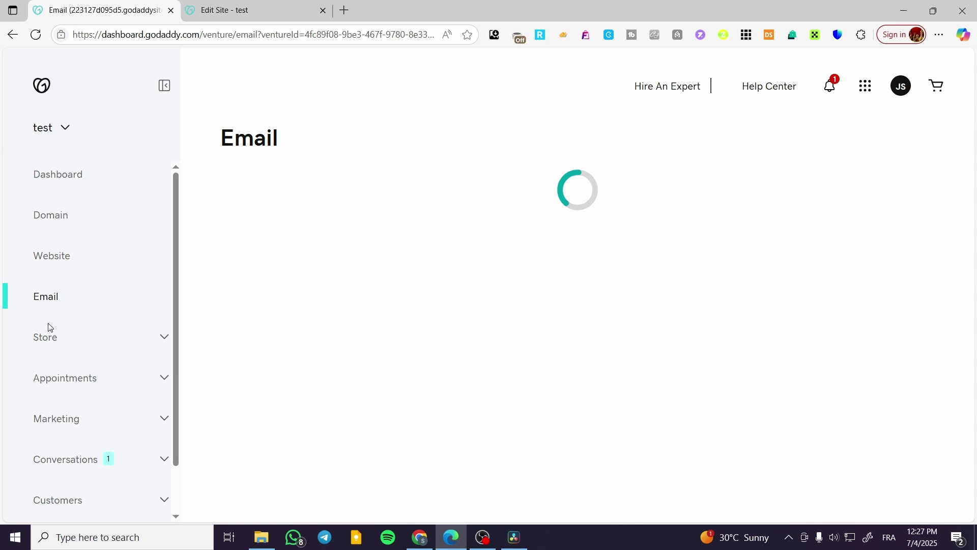
{"action": "left_click", "coordinate": [164, 336]}
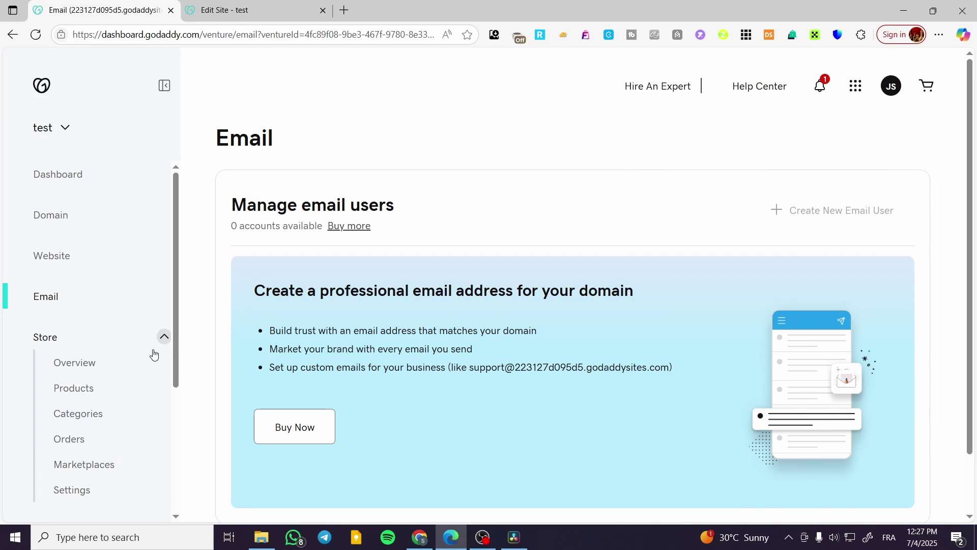
{"action": "scroll", "coordinate": [76, 338], "scroll_direction": "down", "scroll_amount": 2}
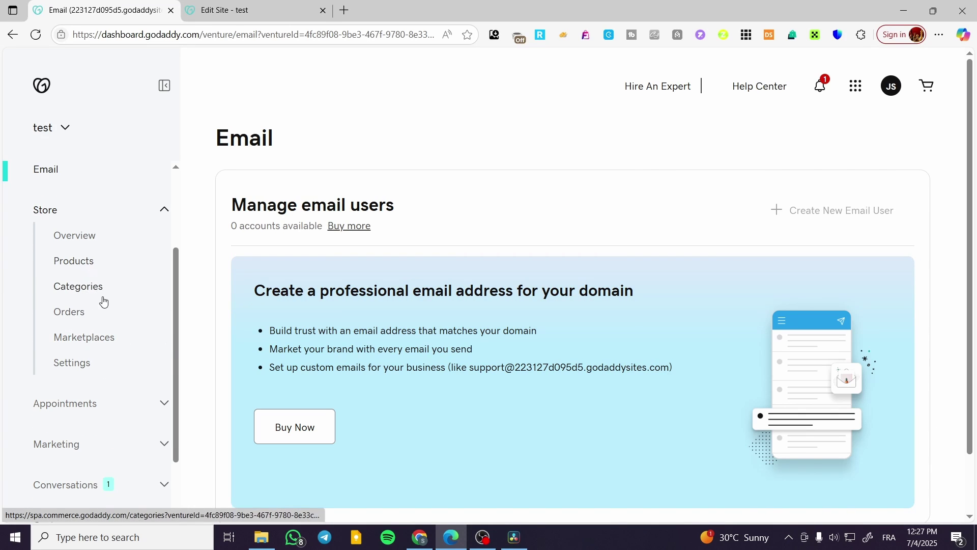
{"action": "left_click", "coordinate": [164, 402]}
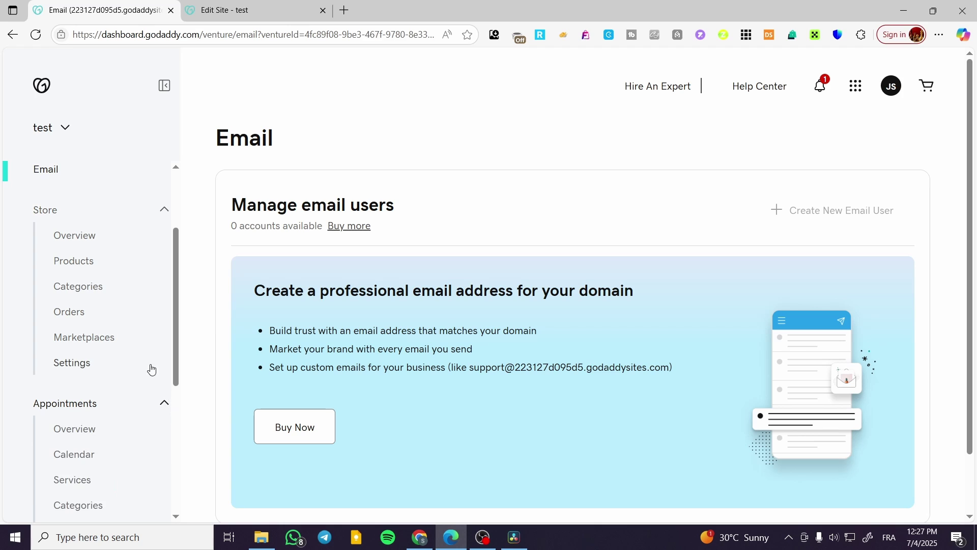
{"action": "scroll", "coordinate": [148, 359], "scroll_direction": "down", "scroll_amount": 3}
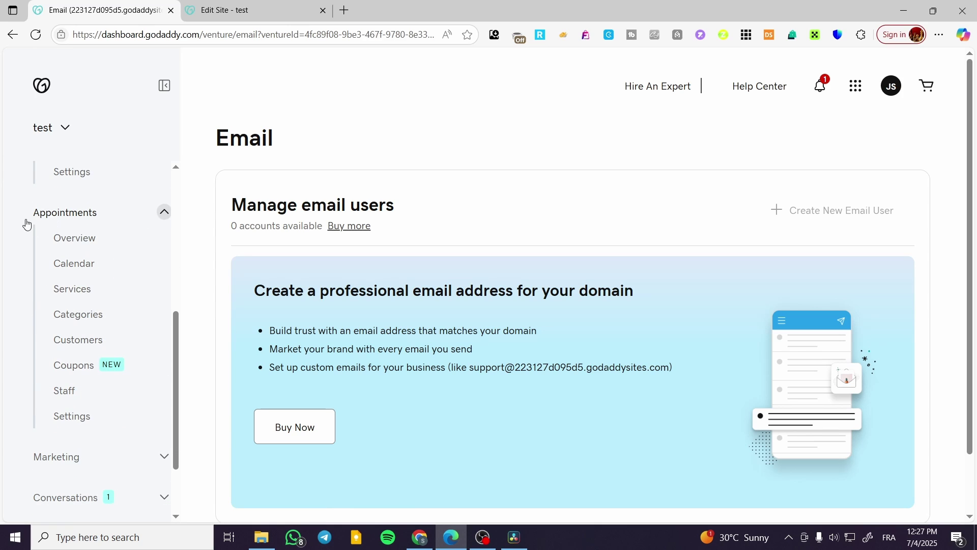
{"action": "left_click", "coordinate": [164, 213]}
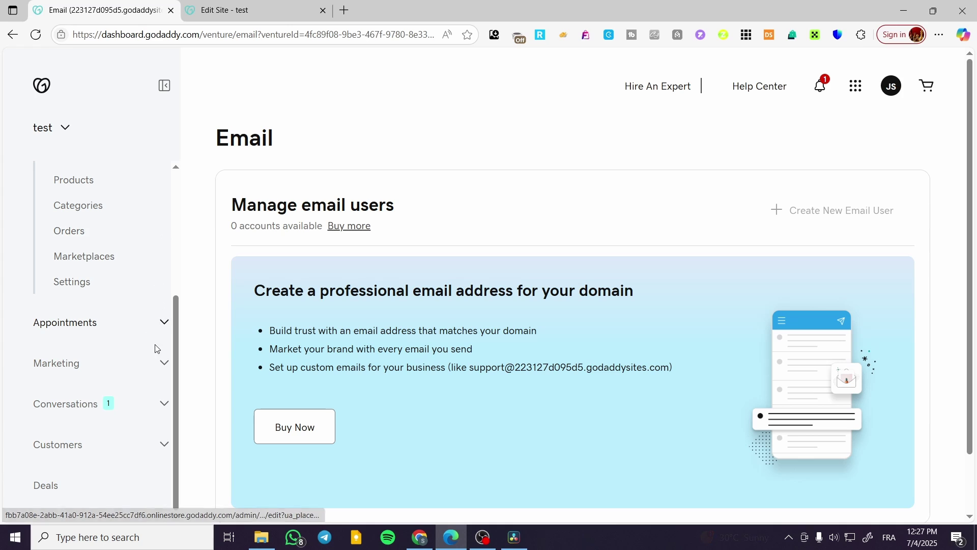
- Expand the Marketing, Conversations and Customers sections and look through their options
{"action": "left_click", "coordinate": [164, 363]}
{"action": "scroll", "coordinate": [156, 377], "scroll_direction": "down", "scroll_amount": 3}
{"action": "left_click", "coordinate": [163, 403]}
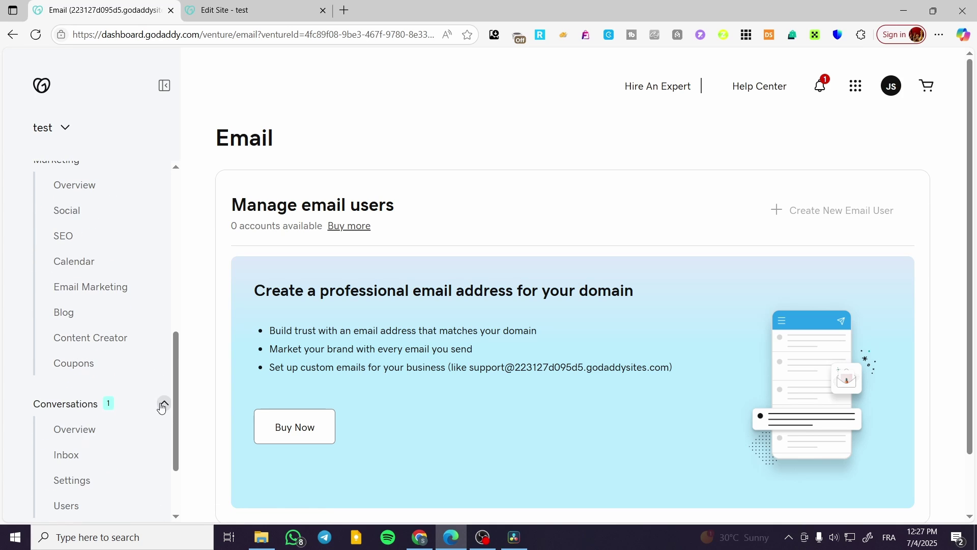
{"action": "scroll", "coordinate": [159, 402], "scroll_direction": "down", "scroll_amount": 1}
{"action": "scroll", "coordinate": [158, 401], "scroll_direction": "down", "scroll_amount": 1}
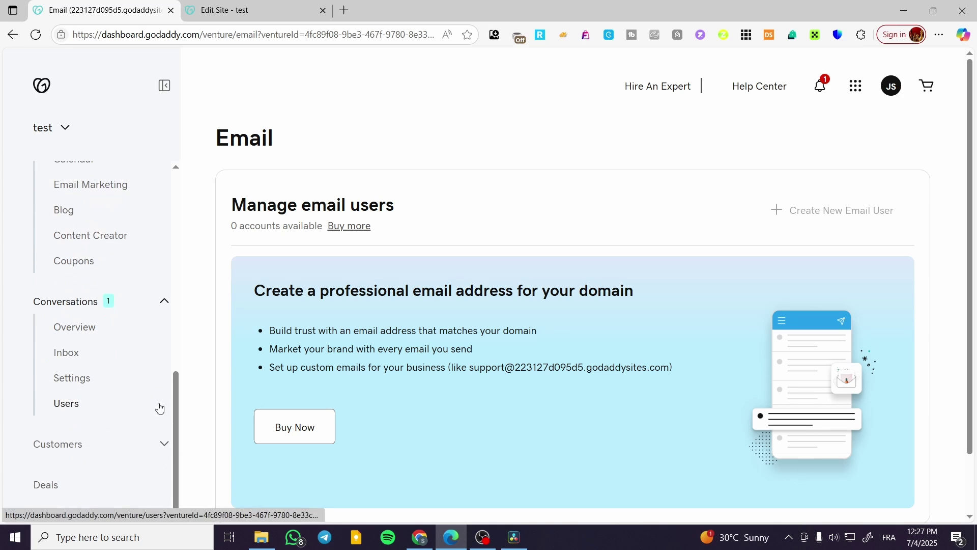
{"action": "left_click", "coordinate": [164, 444]}
{"action": "scroll", "coordinate": [138, 405], "scroll_direction": "down", "scroll_amount": 1}
{"action": "scroll", "coordinate": [139, 405], "scroll_direction": "down", "scroll_amount": 1}
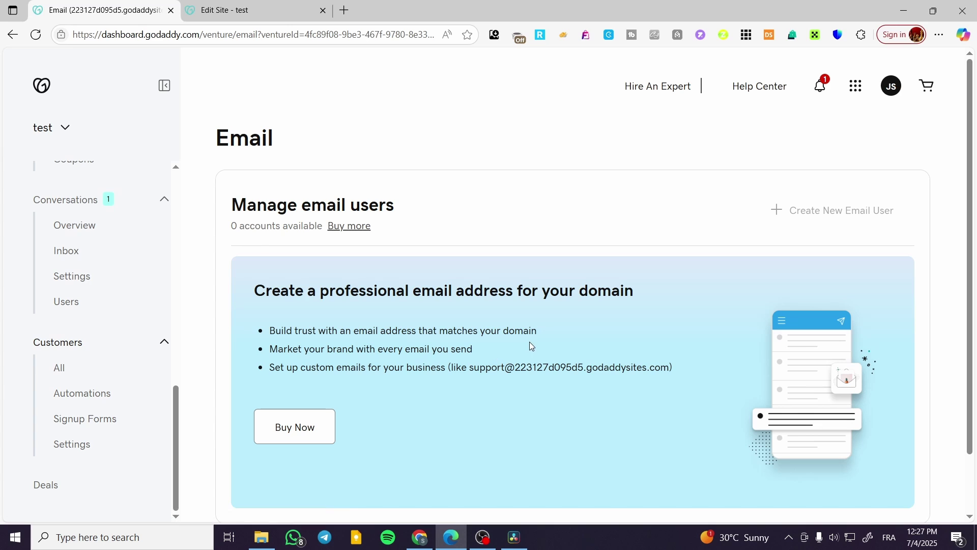
- Return to the site's main dashboard, view the account notifications and close them
{"action": "scroll", "coordinate": [150, 378], "scroll_direction": "up", "scroll_amount": 8}
{"action": "scroll", "coordinate": [148, 378], "scroll_direction": "up", "scroll_amount": 4}
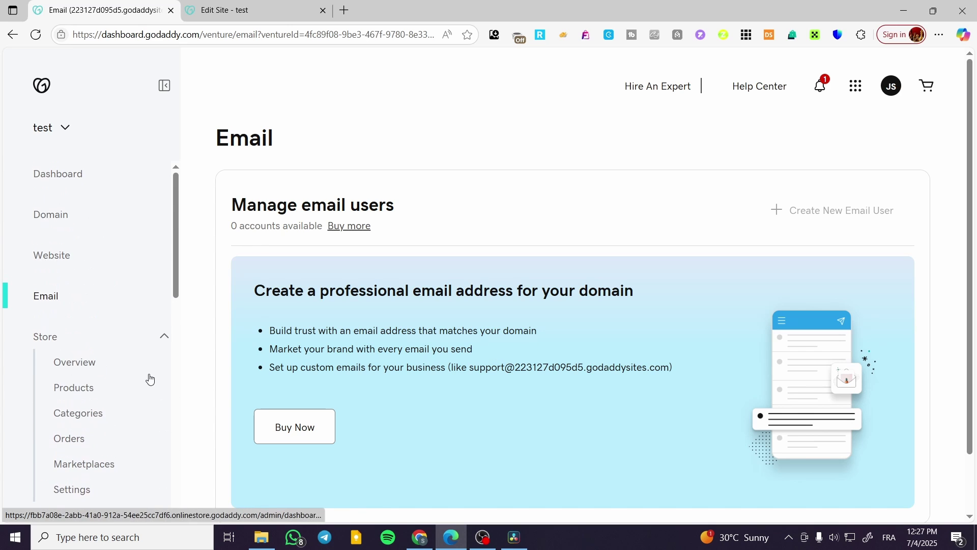
{"action": "left_click", "coordinate": [40, 176]}
{"action": "left_click", "coordinate": [820, 85]}
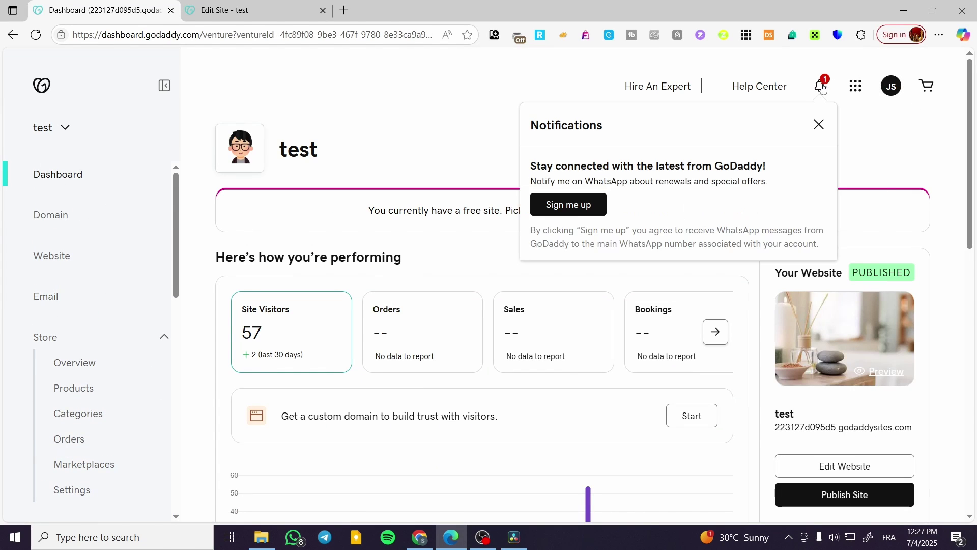
{"action": "left_click", "coordinate": [821, 125]}
- Check the site editor's browser tab and go back to the dashboard tab
{"action": "left_click", "coordinate": [265, 9]}
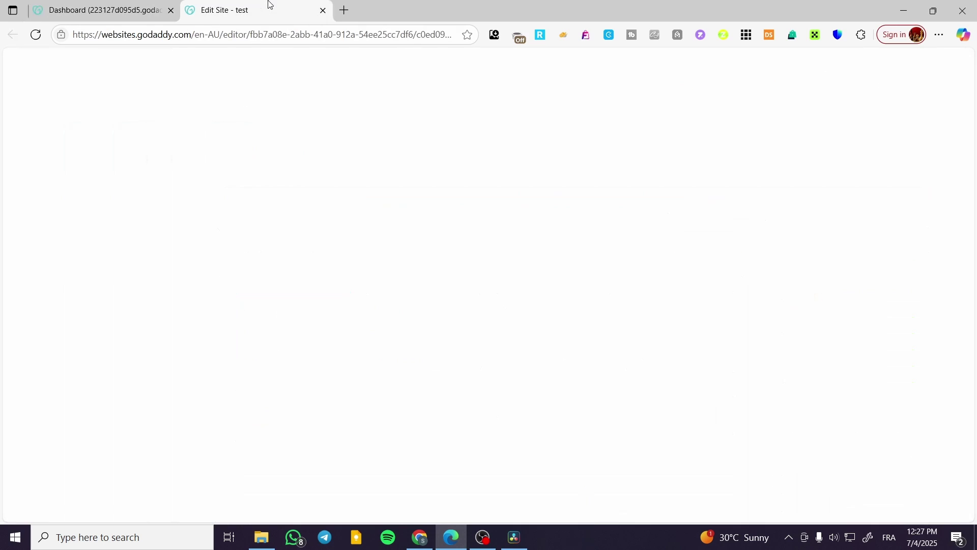
{"action": "left_click", "coordinate": [151, 7]}
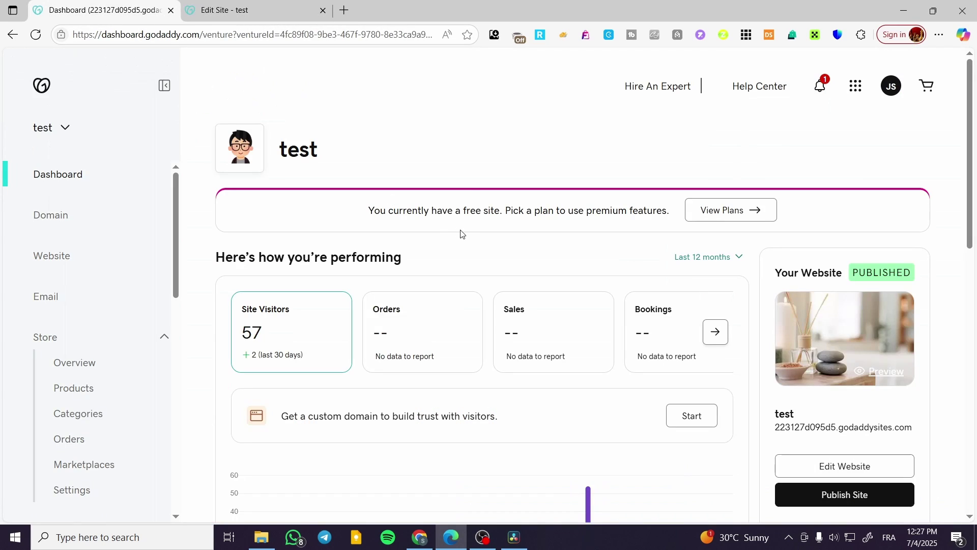